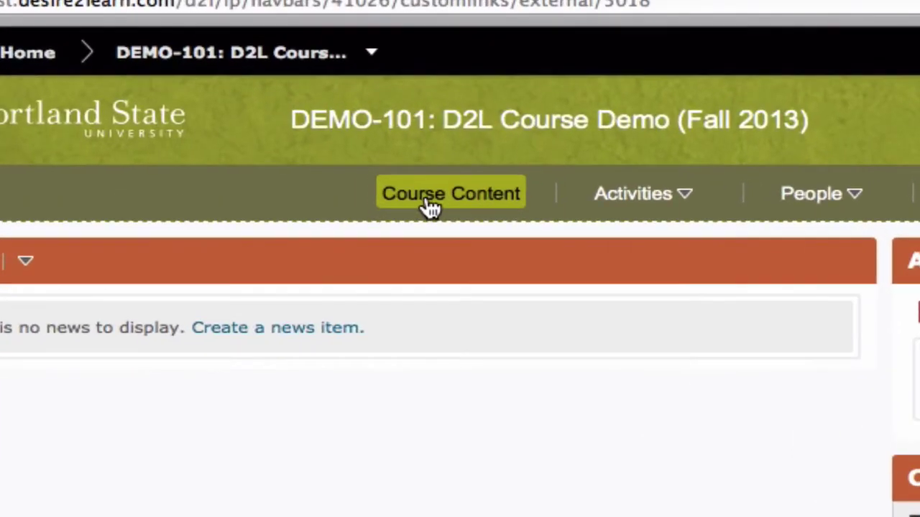
# Open Course Content to show the empty Table of Contents for DEMO-101
pyautogui.click(429, 207)
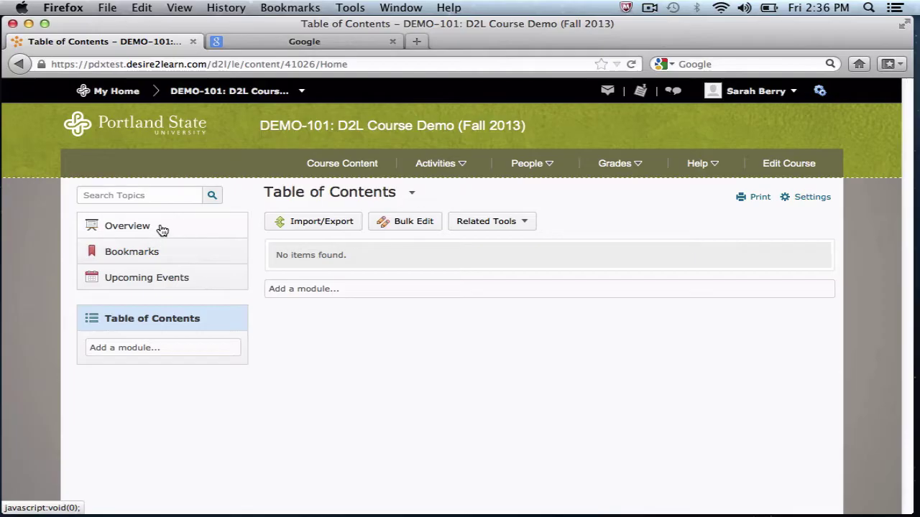
pyautogui.click(162, 228)
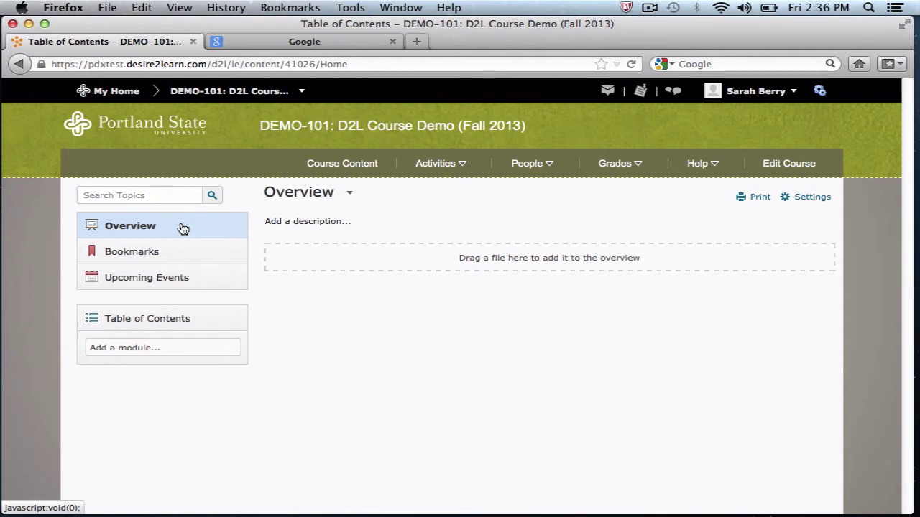
pyautogui.click(136, 283)
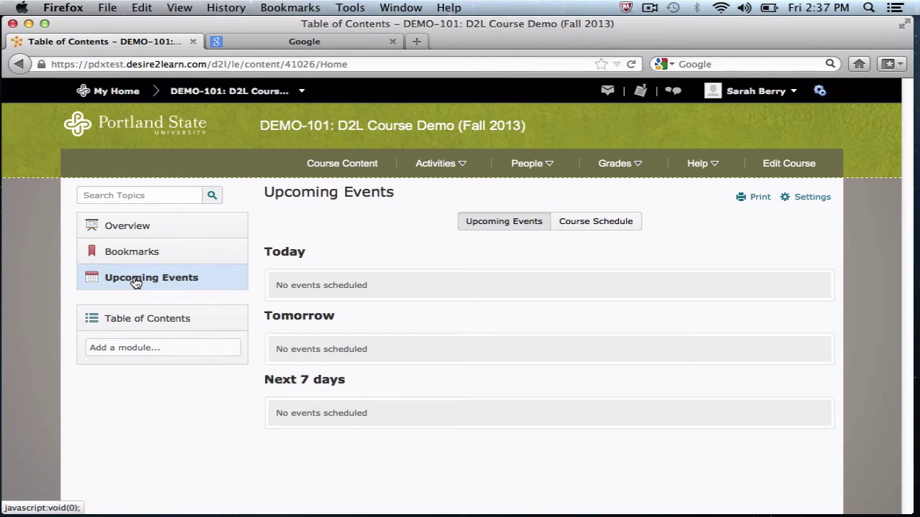
pyautogui.click(131, 325)
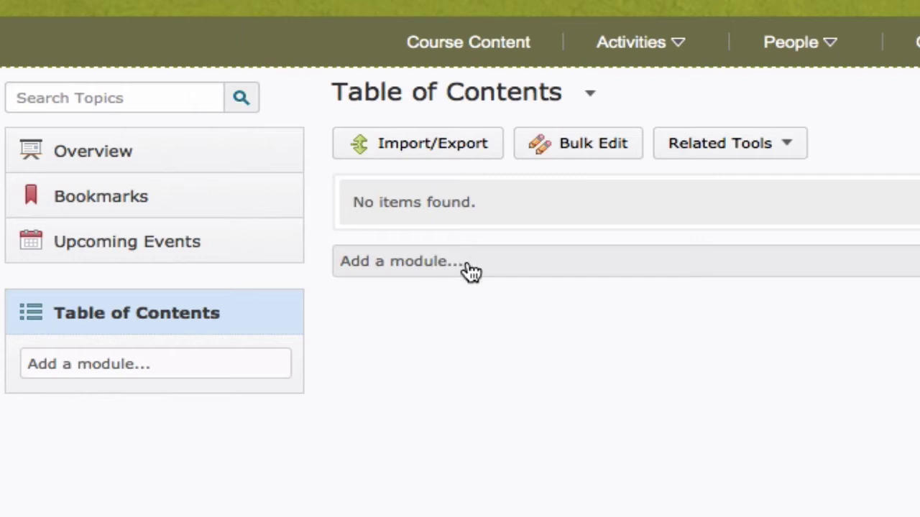
# Create a new module named 'Getting Started'
pyautogui.click(469, 263)
pyautogui.write('Getting Started')
pyautogui.press('Return')
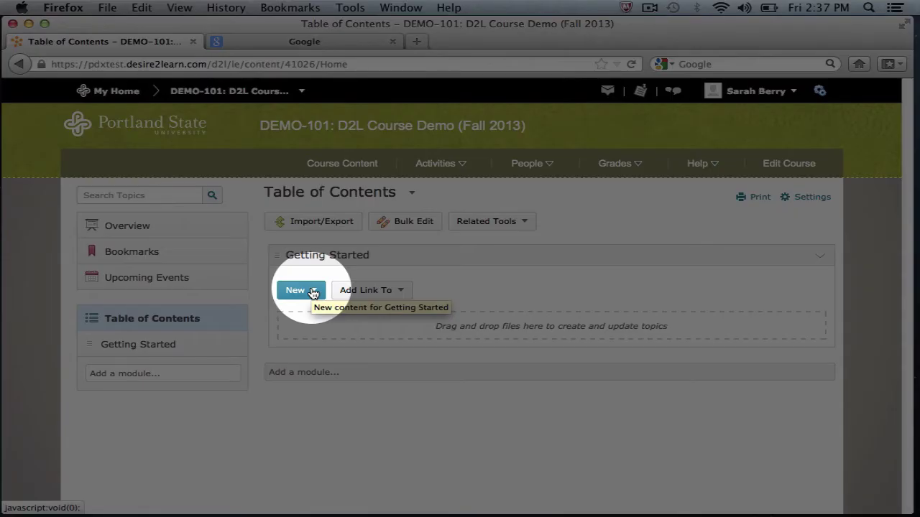
# Drag syllabus.html from the desktop into Getting Started to add a Syllabus topic
pyautogui.click(313, 291)
pyautogui.click(315, 311)
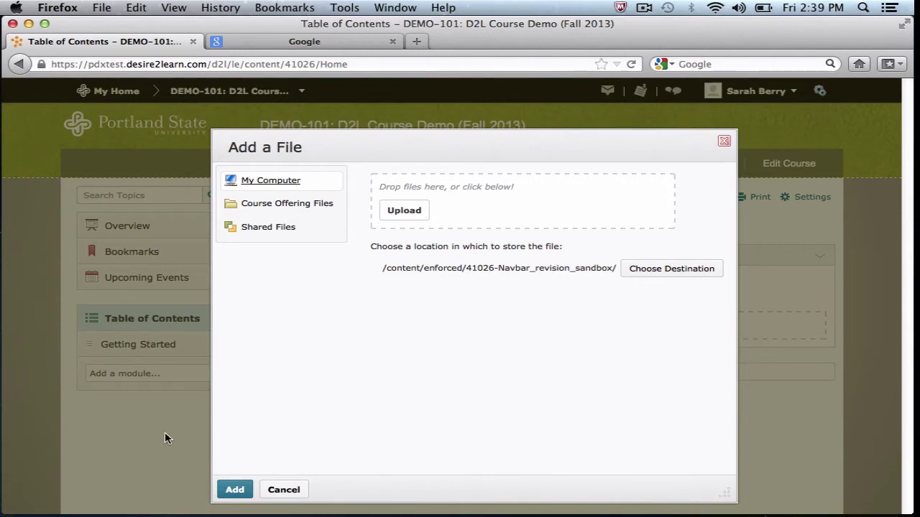
pyautogui.click(284, 490)
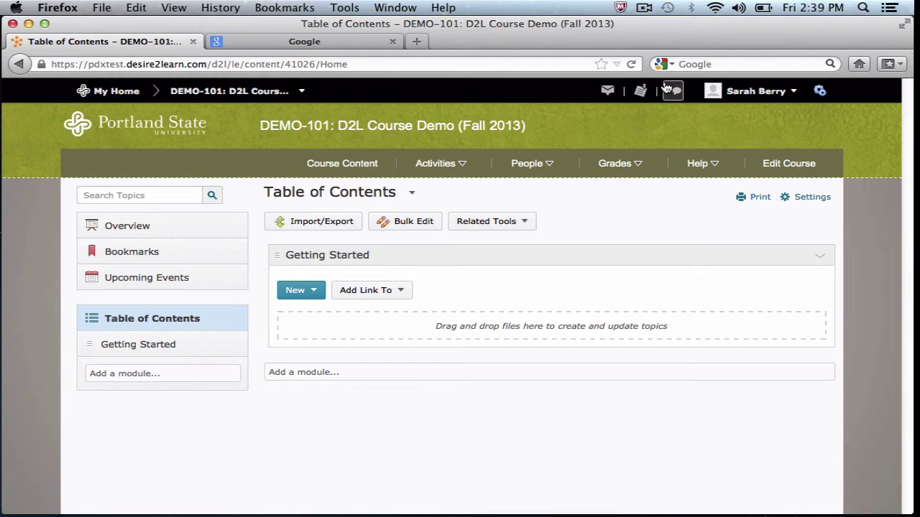
pyautogui.moveTo(740, 28); pyautogui.dragTo(658, 23)
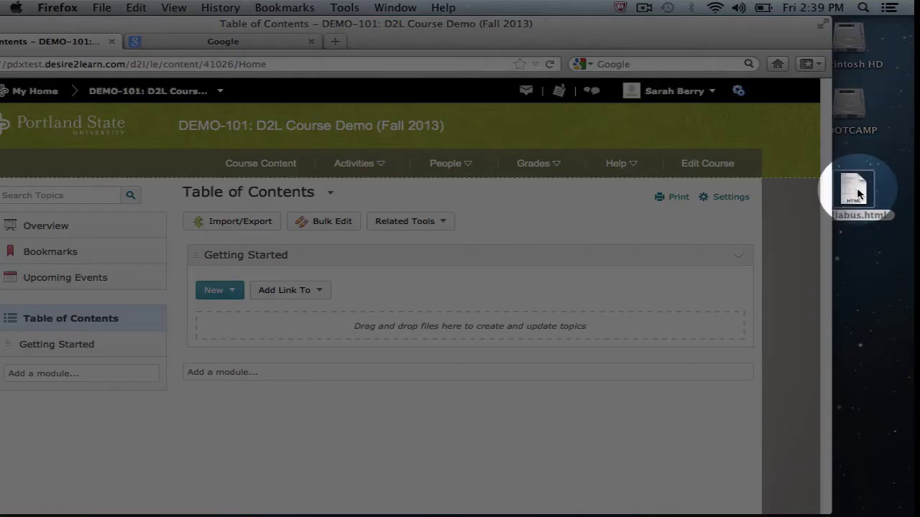
pyautogui.moveTo(859, 193); pyautogui.dragTo(501, 321)
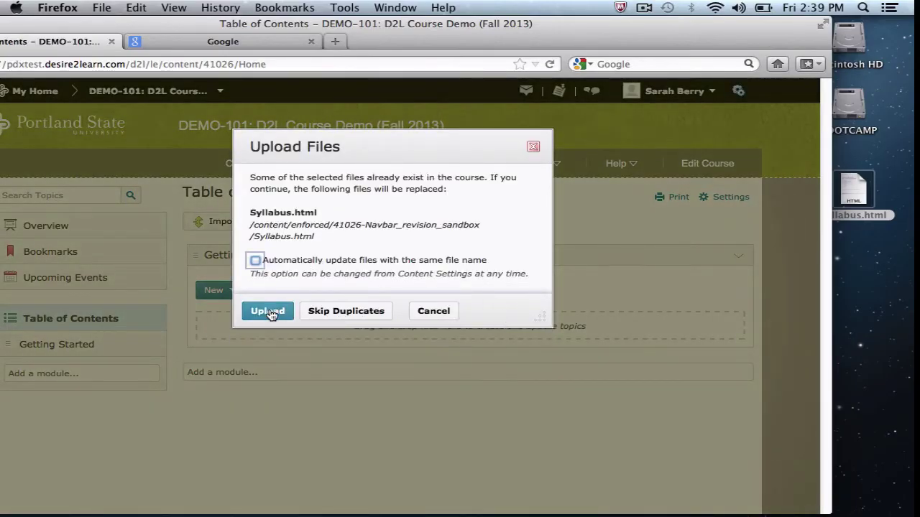
pyautogui.click(270, 313)
pyautogui.moveTo(379, 44); pyautogui.dragTo(463, 45)
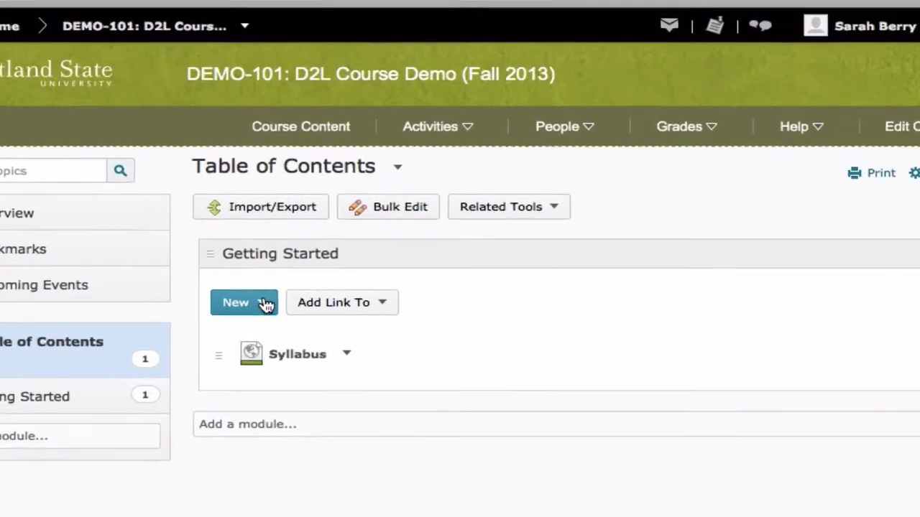
pyautogui.click(320, 292)
pyautogui.click(279, 394)
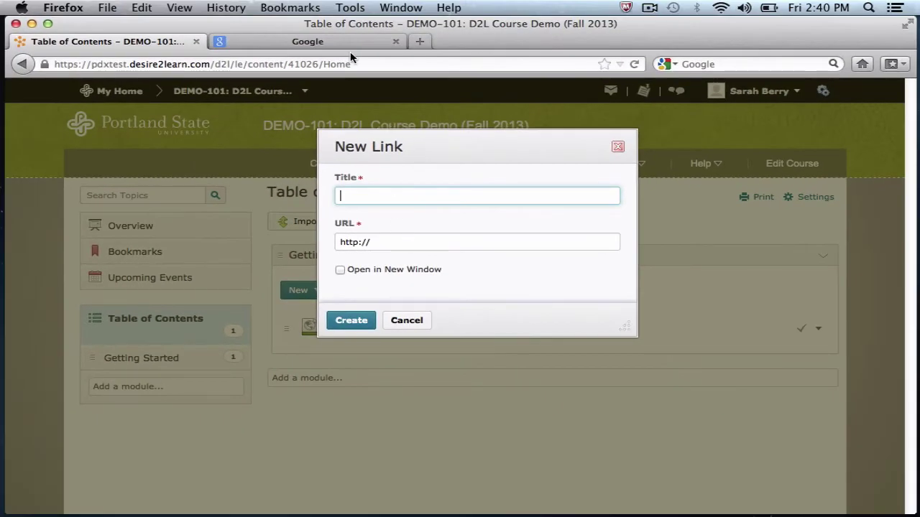
pyautogui.click(343, 42)
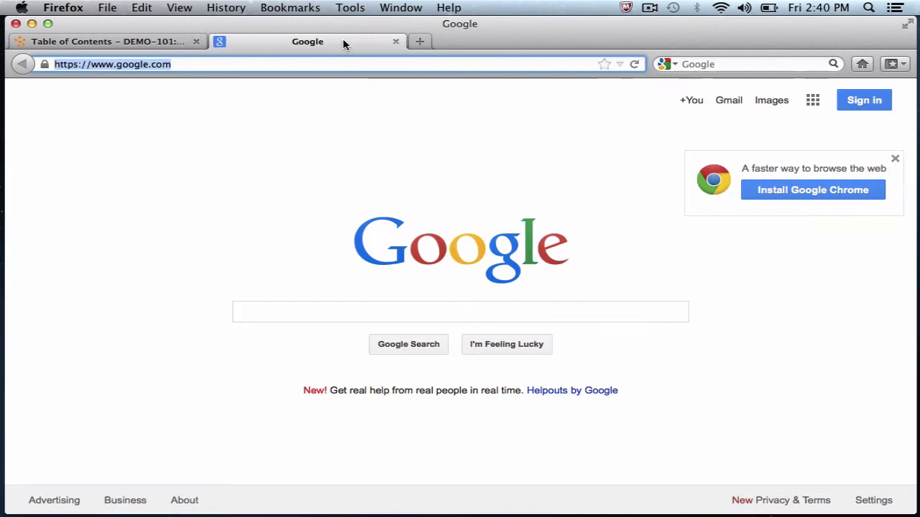
pyautogui.click(169, 41)
pyautogui.press('Tab')
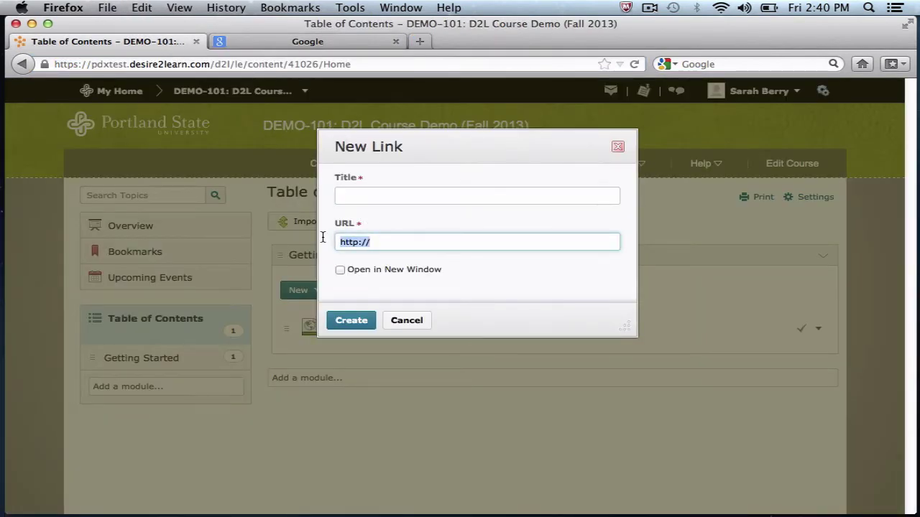
pyautogui.write('https://www.google.com/')
pyautogui.click(391, 197)
pyautogui.write('Google')
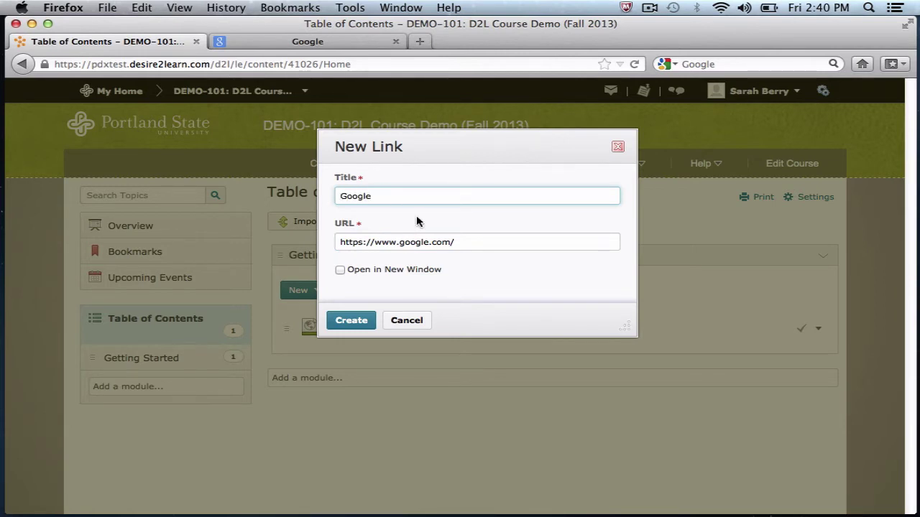
pyautogui.doubleClick(361, 243)
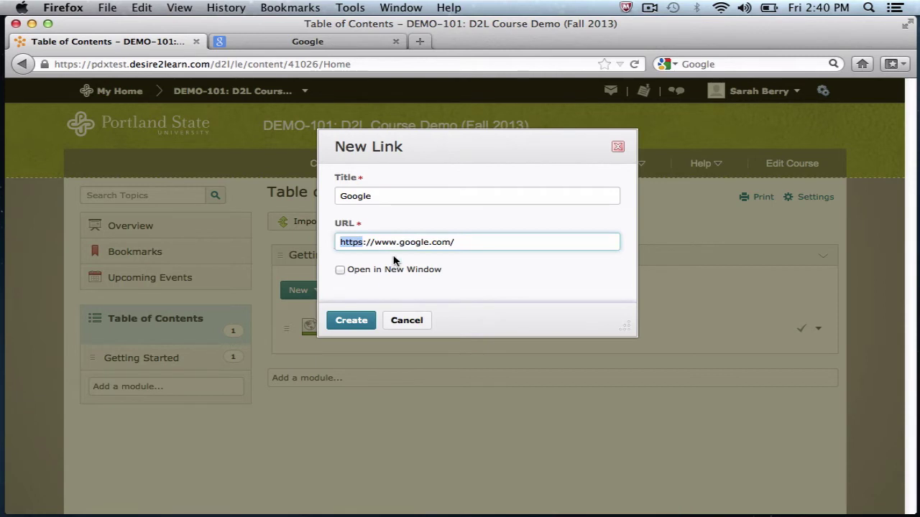
pyautogui.click(340, 269)
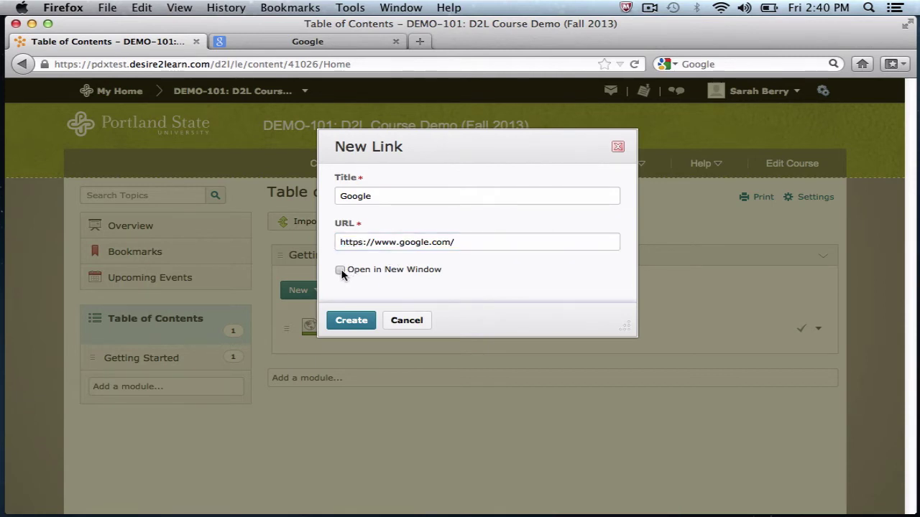
pyautogui.click(350, 320)
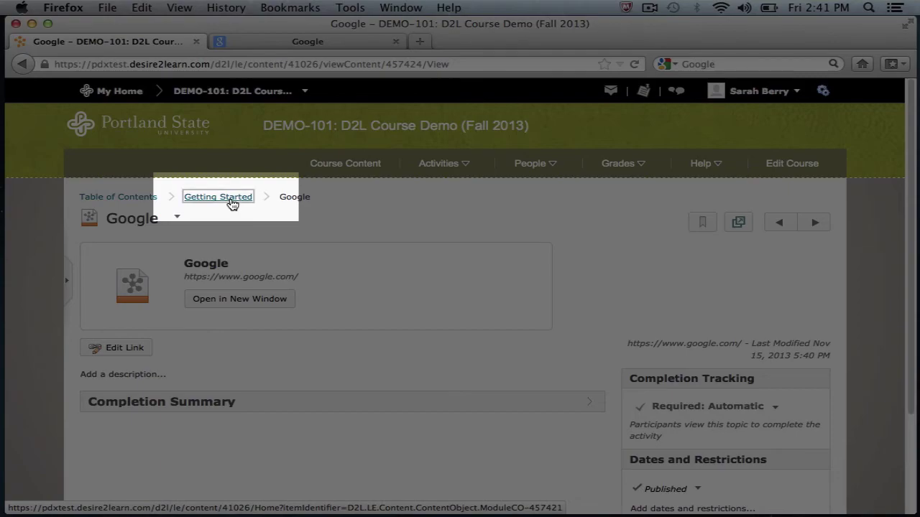
# Create and publish a new dropbox folder titled 'Midterm' in Getting Started
pyautogui.click(232, 201)
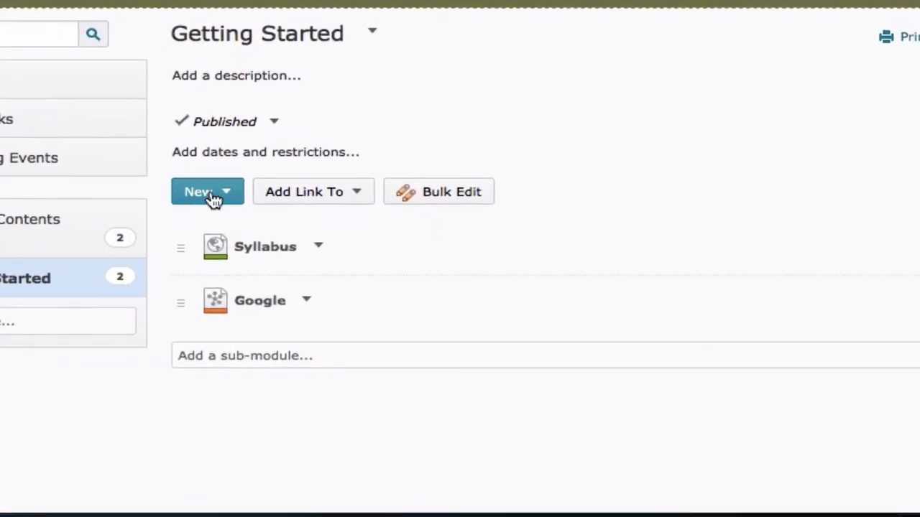
pyautogui.click(214, 199)
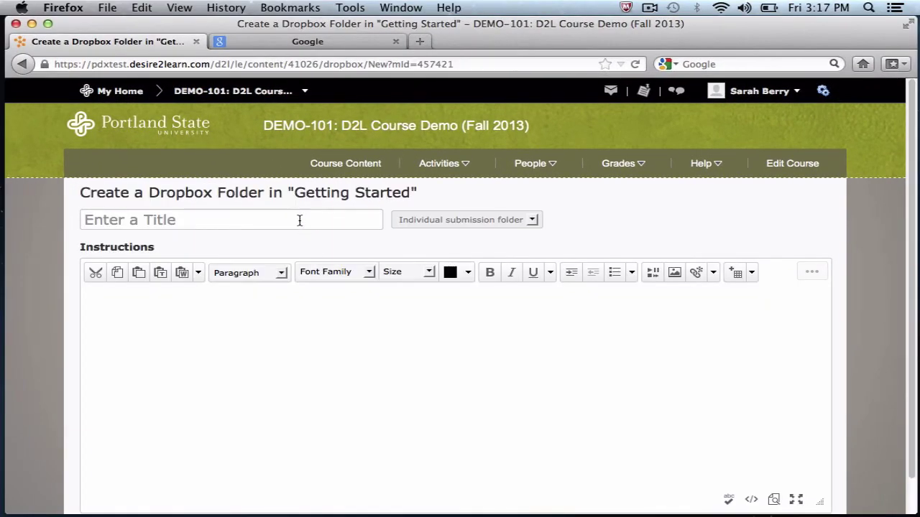
pyautogui.click(299, 221)
pyautogui.write('Midterm')
pyautogui.scroll(-2, 909, 273)
pyautogui.click(118, 496)
# Set the Midterm dropbox submission options to keep all submissions
pyautogui.click(111, 314)
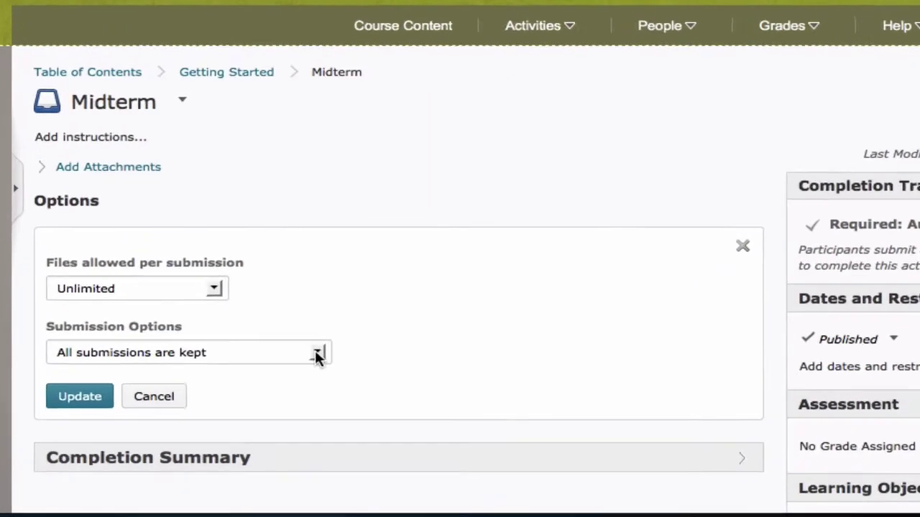
pyautogui.click(284, 398)
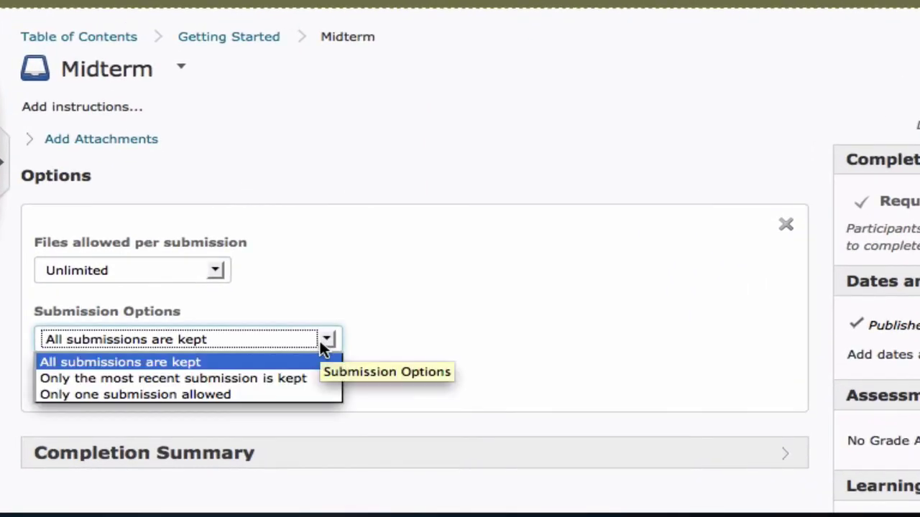
pyautogui.click(332, 334)
pyautogui.click(74, 391)
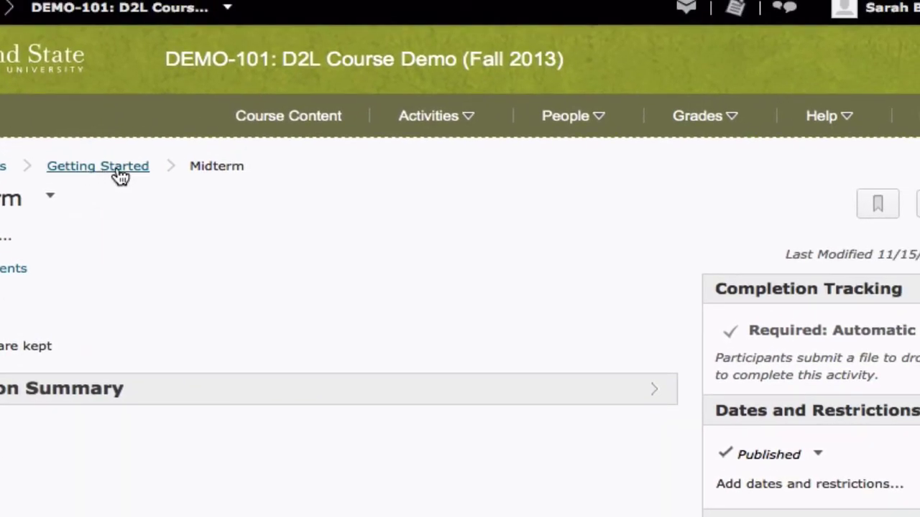
# Add a Discussions quicklink topic to the Getting Started module
pyautogui.click(118, 174)
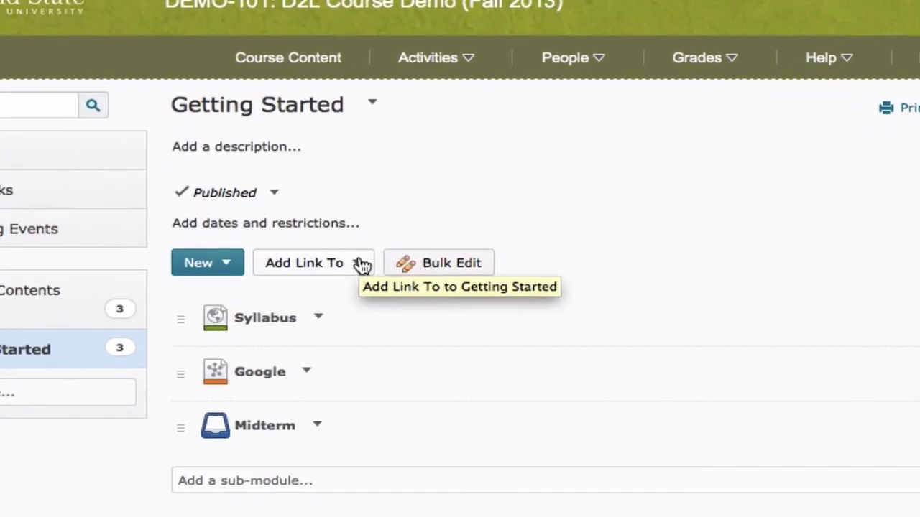
pyautogui.click(394, 301)
pyautogui.click(320, 381)
pyautogui.click(357, 133)
pyautogui.click(370, 172)
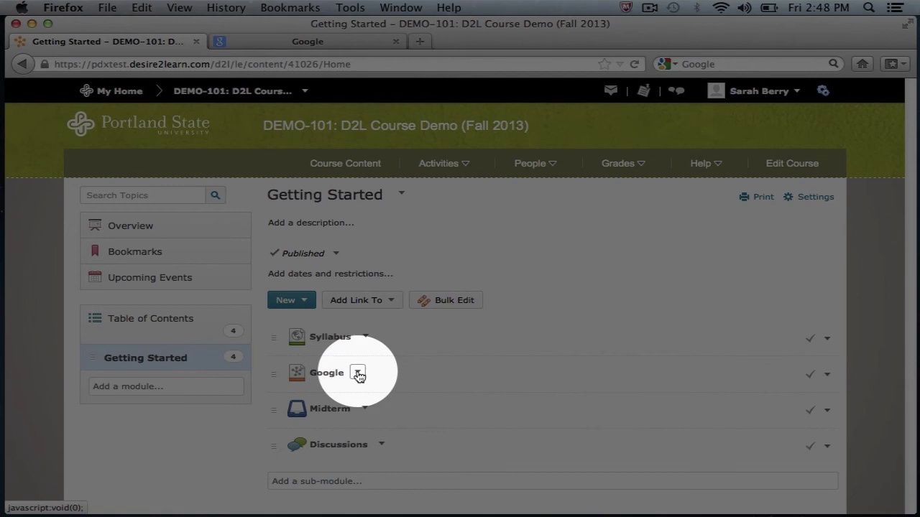
# Move the Google topic down below Midterm, then return to the Table of Contents
pyautogui.click(357, 373)
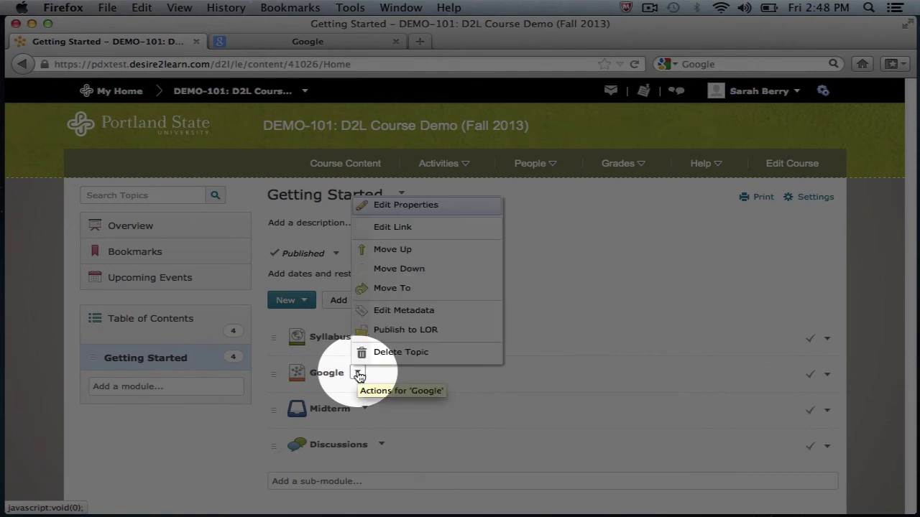
pyautogui.click(389, 269)
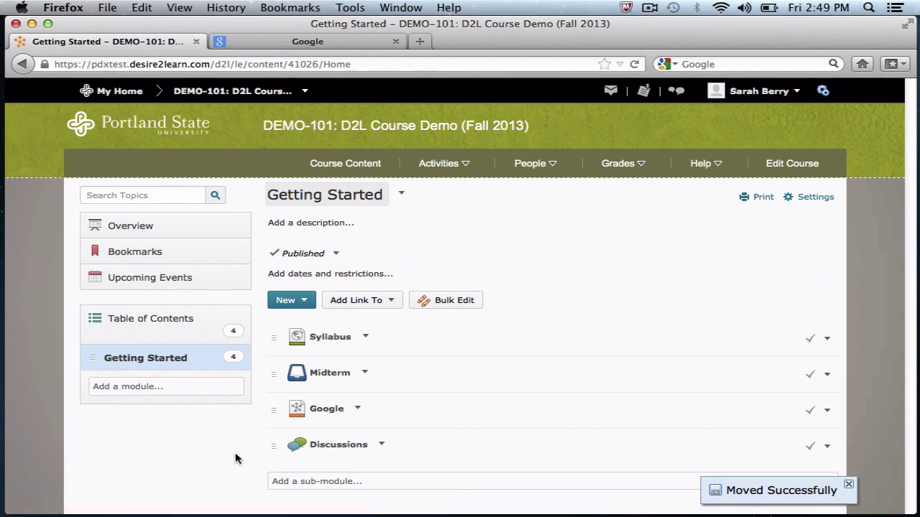
pyautogui.click(166, 323)
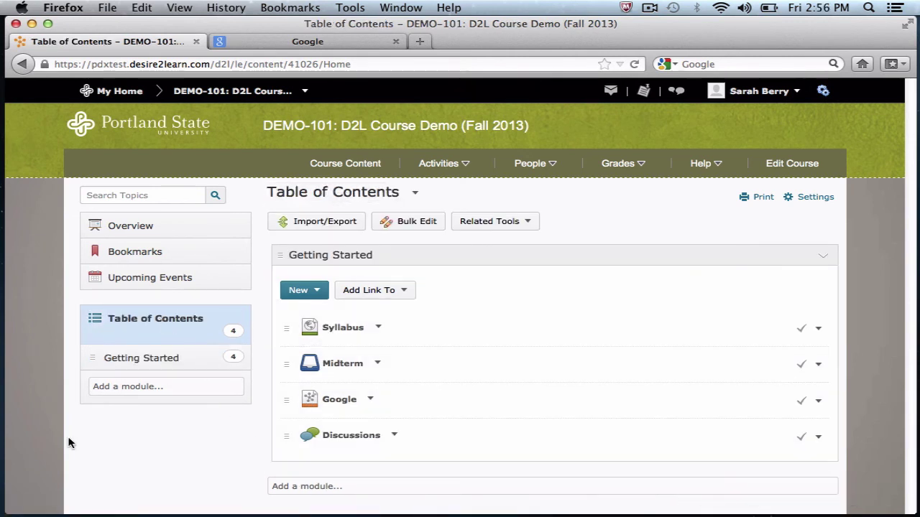
# Using Bulk Edit, change the Syllabus topic's status from Published to Draft
pyautogui.click(406, 223)
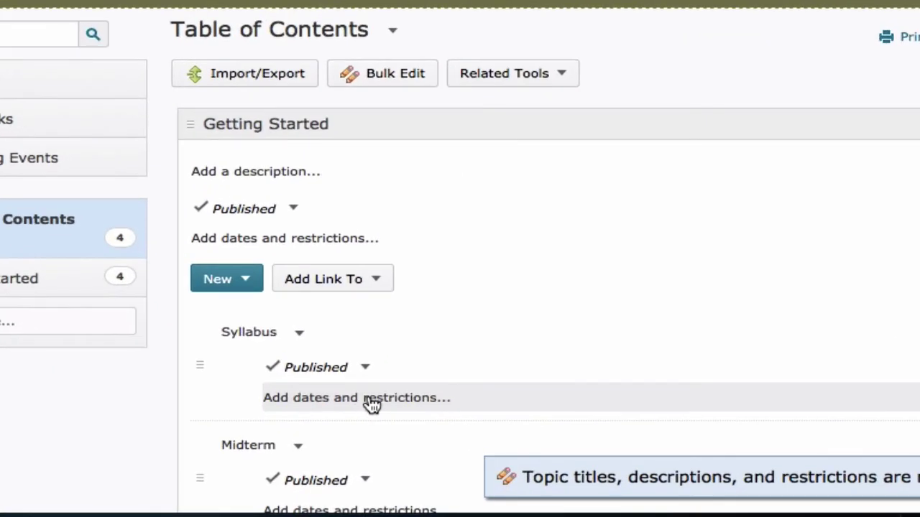
pyautogui.click(399, 436)
pyautogui.scroll(-4, 460, 288)
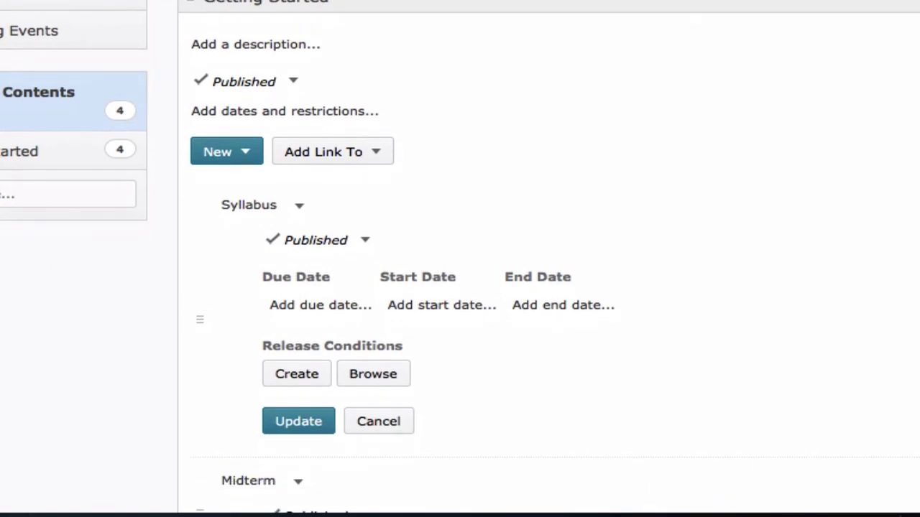
pyautogui.click(365, 243)
pyautogui.click(288, 276)
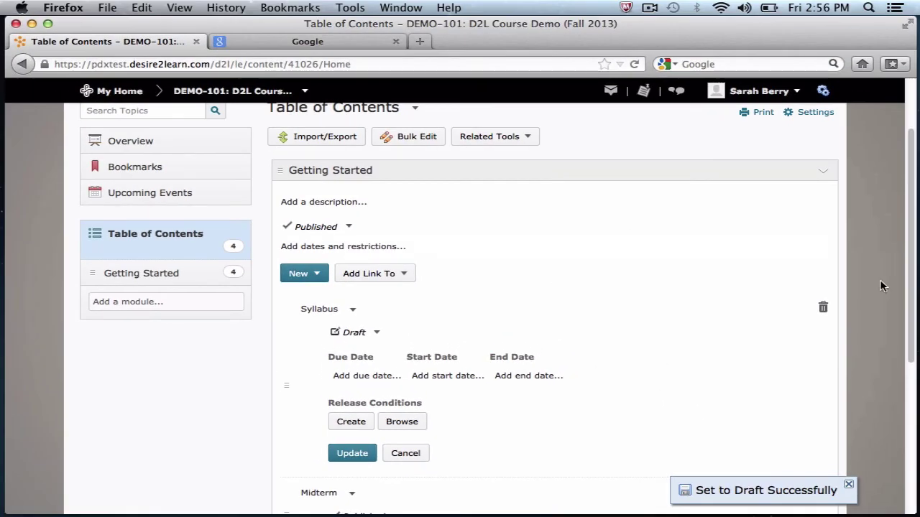
pyautogui.scroll(3, 911, 302)
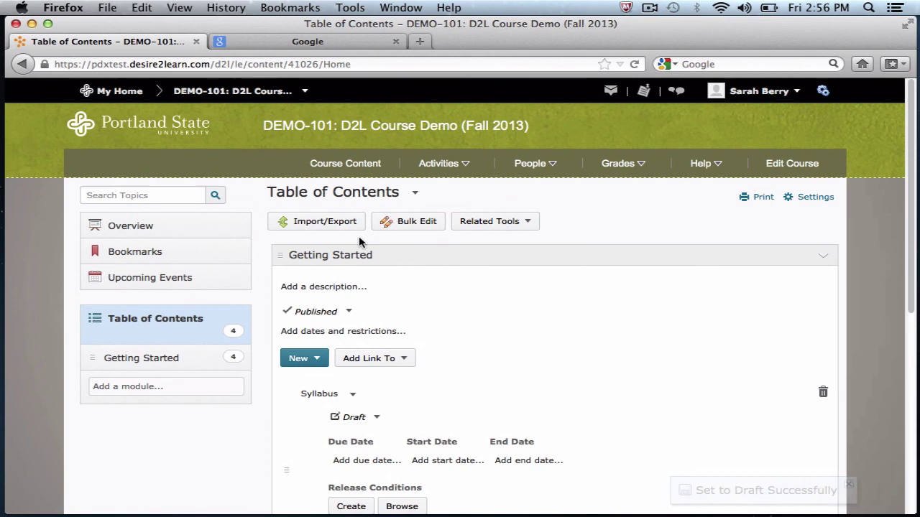
# Give the Getting Started module the description 'Description.'
pyautogui.click(152, 360)
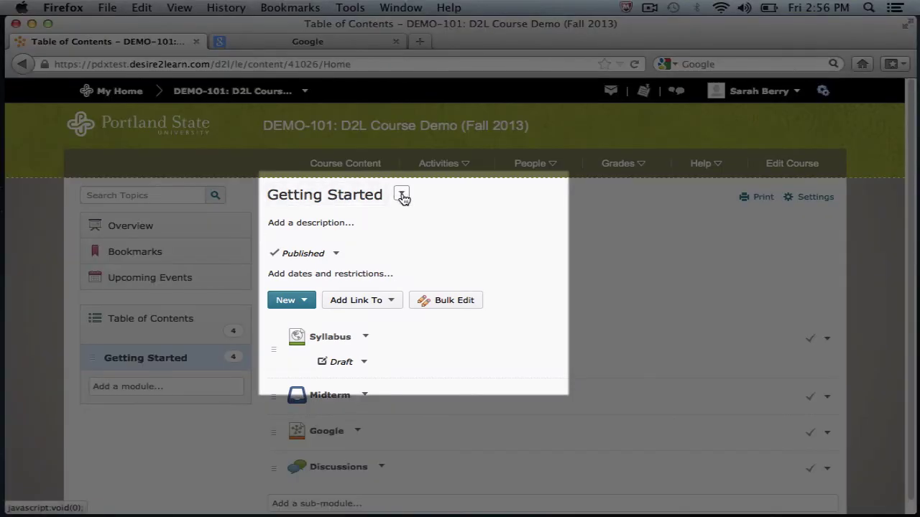
pyautogui.click(401, 196)
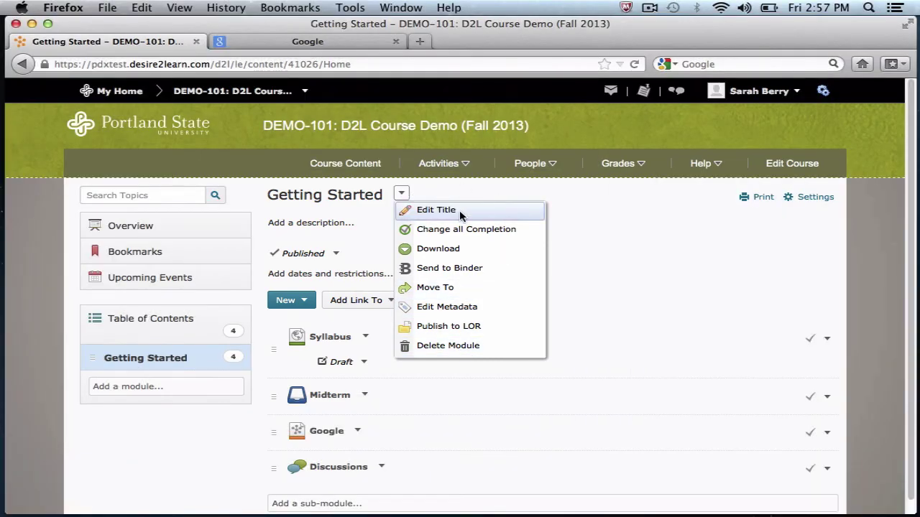
pyautogui.click(308, 223)
pyautogui.click(300, 457)
pyautogui.scroll(-2, 909, 275)
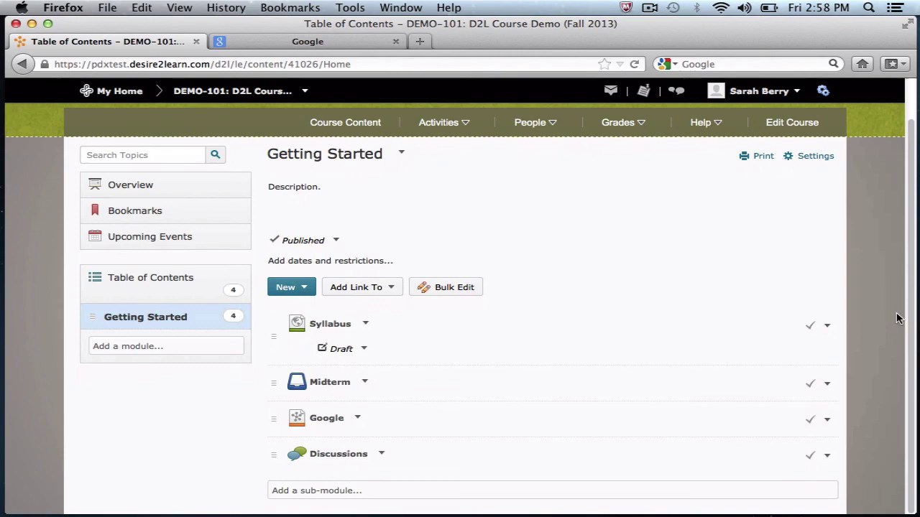